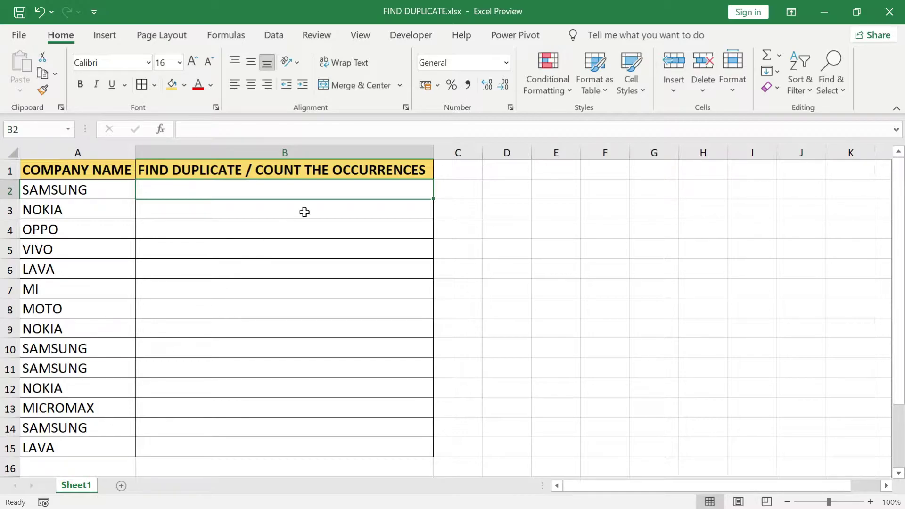
Step: Enter =COUNTIF(A2:A15,A2) in B2 to count SAMSUNG occurrences, returning 4
text(=COUNT)
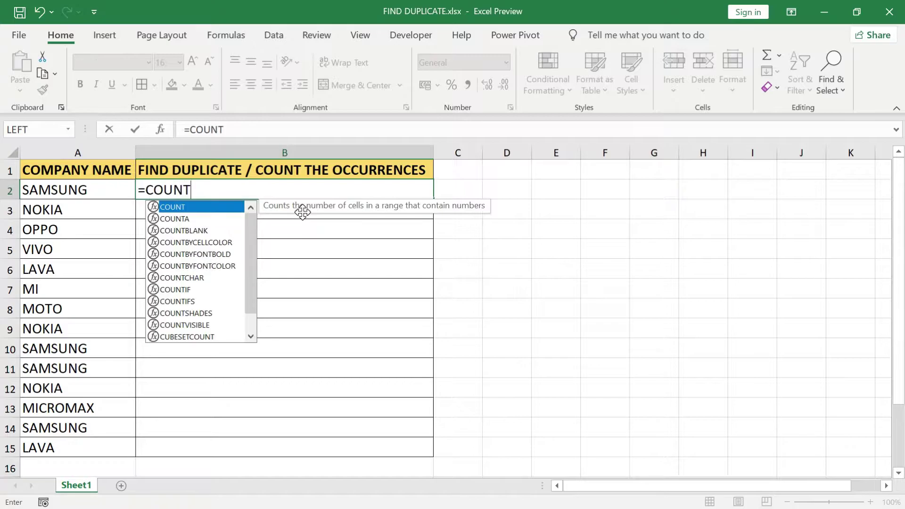
text(IF()
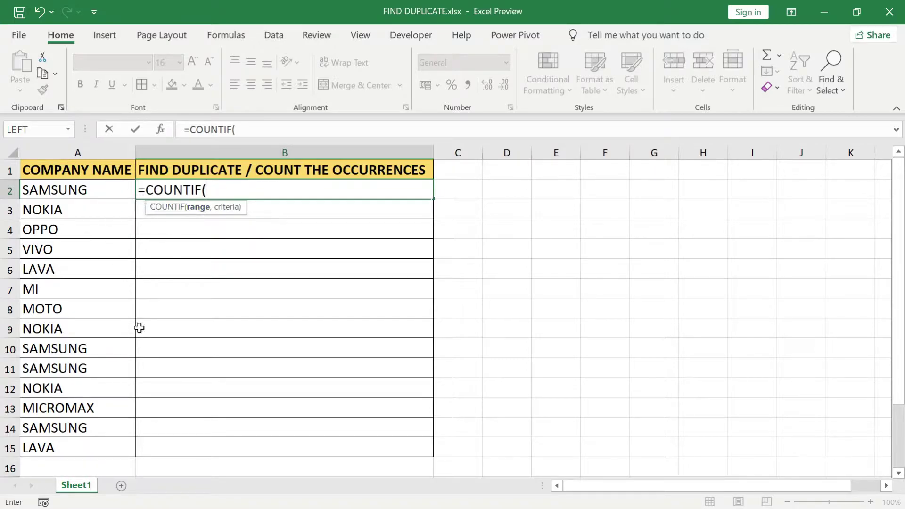
click(125, 190)
key(ctrl+shift+Down)
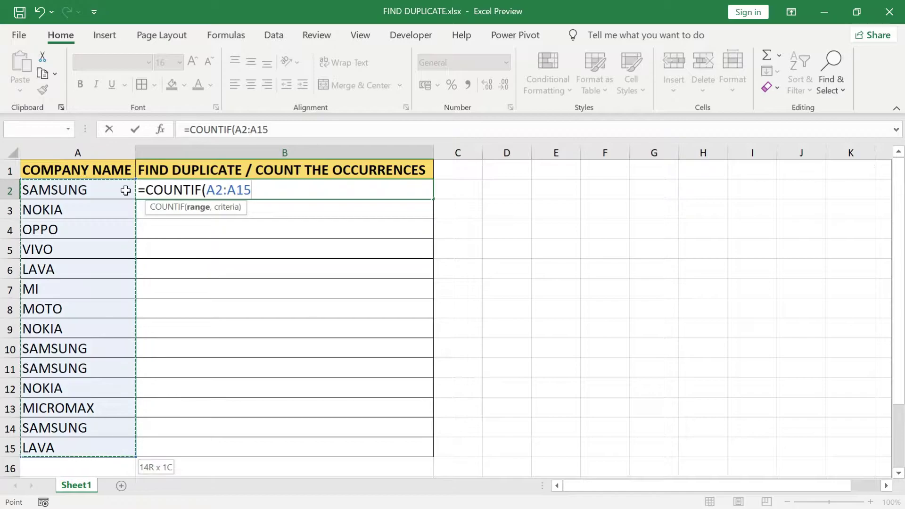
text(,)
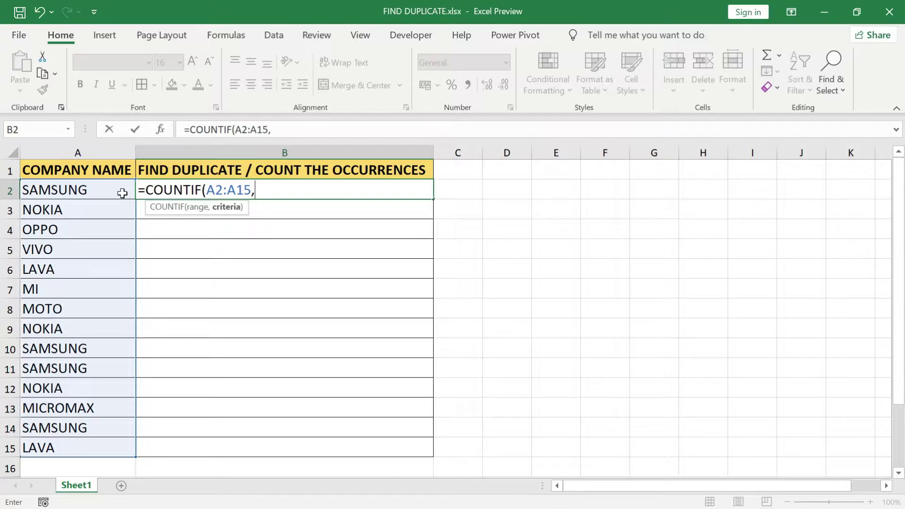
click(122, 193)
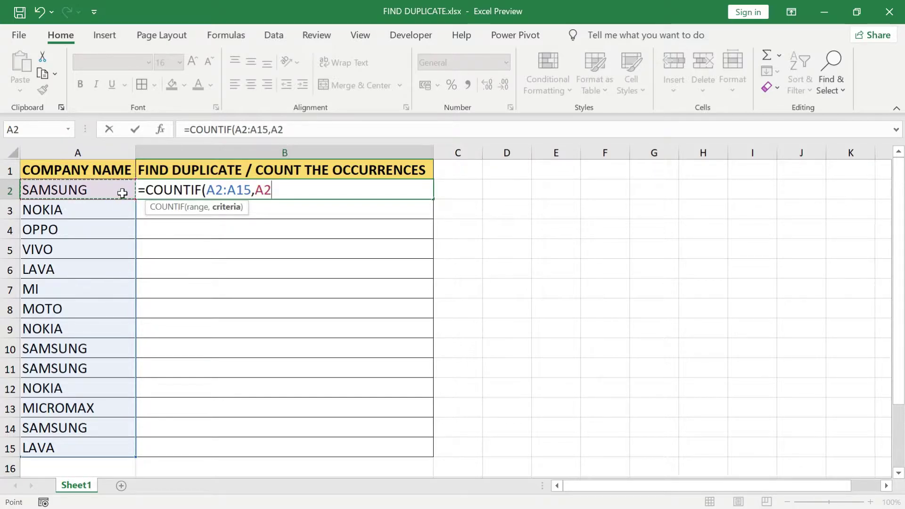
text())
key(Return)
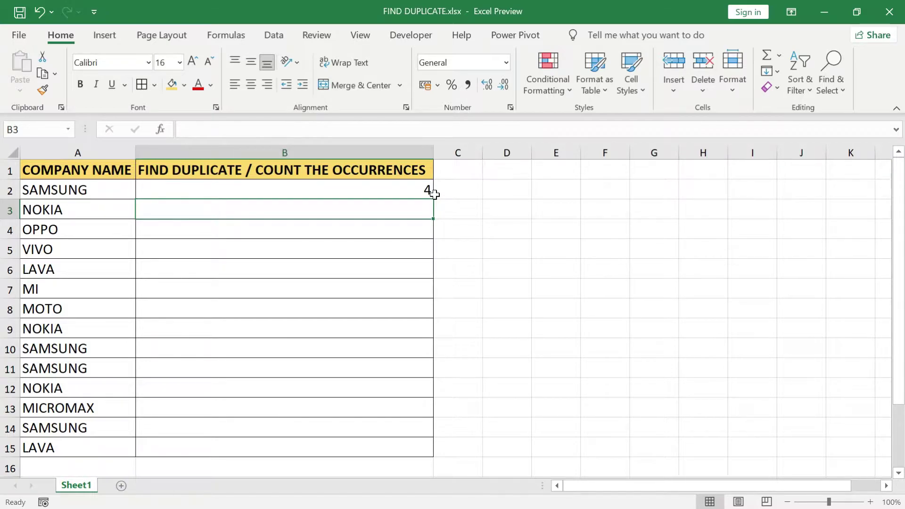
Step: Change B2's COUNTIF criterion from A2 to A3 so it counts NOKIA, showing 3
click(424, 192)
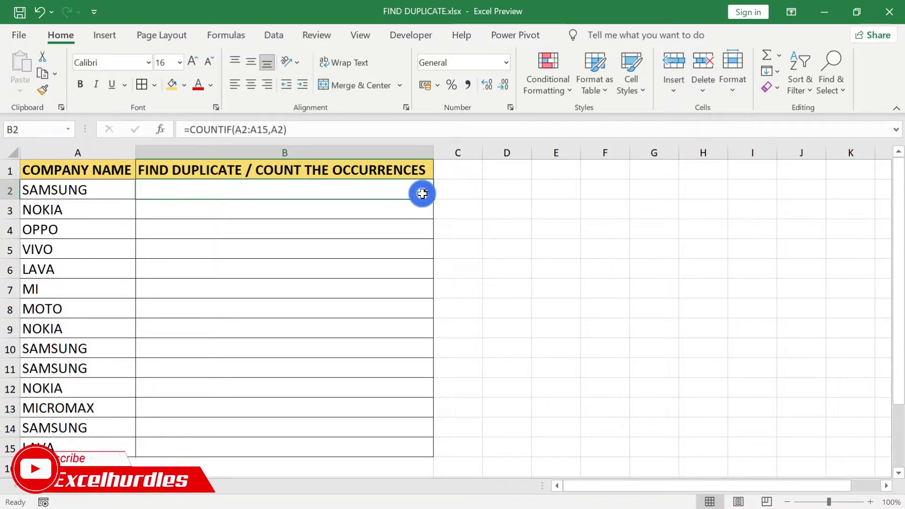
key(F2)
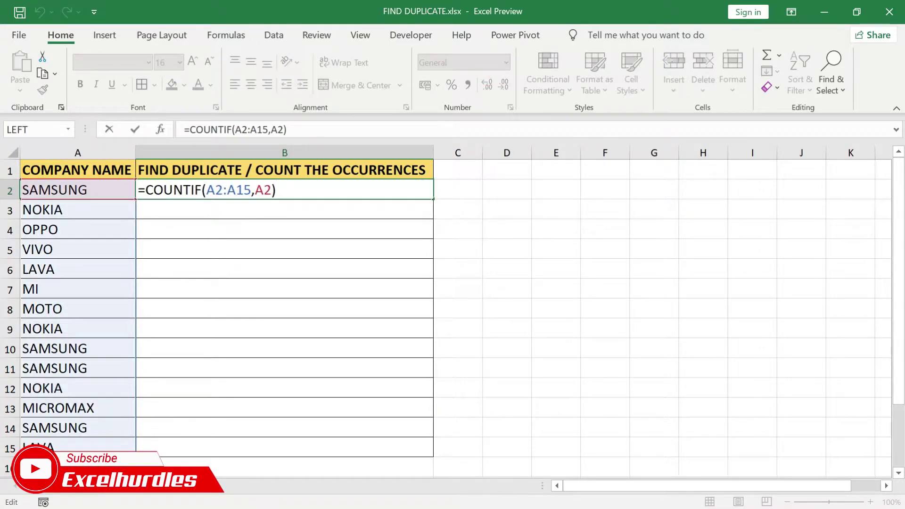
double_click(264, 190)
key(BackSpace)
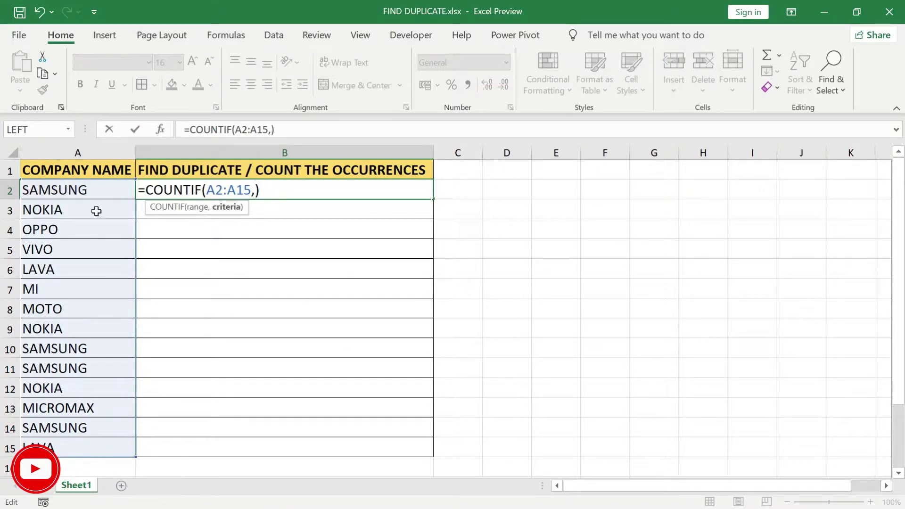
click(97, 211)
key(Return)
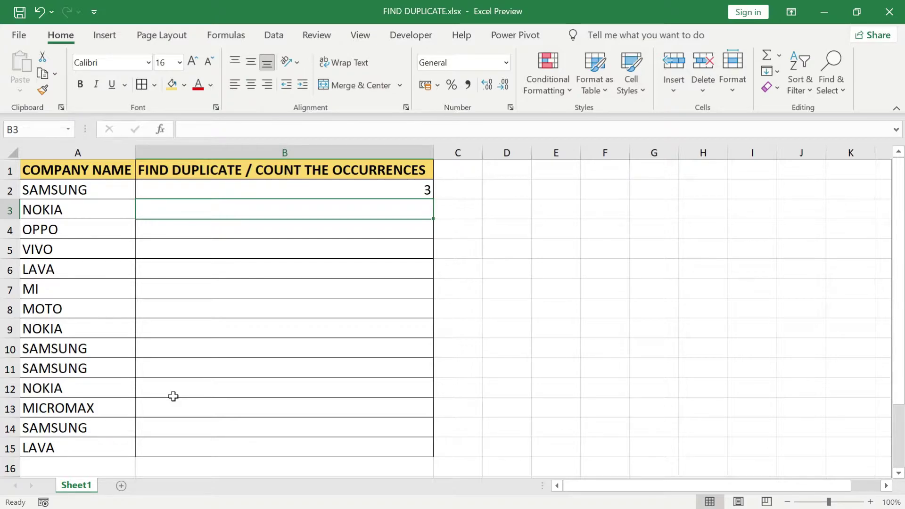
Step: Clear B2 and start a new COUNTIF with the range anchored as $A$2:A2
key(Up)
key(Delete)
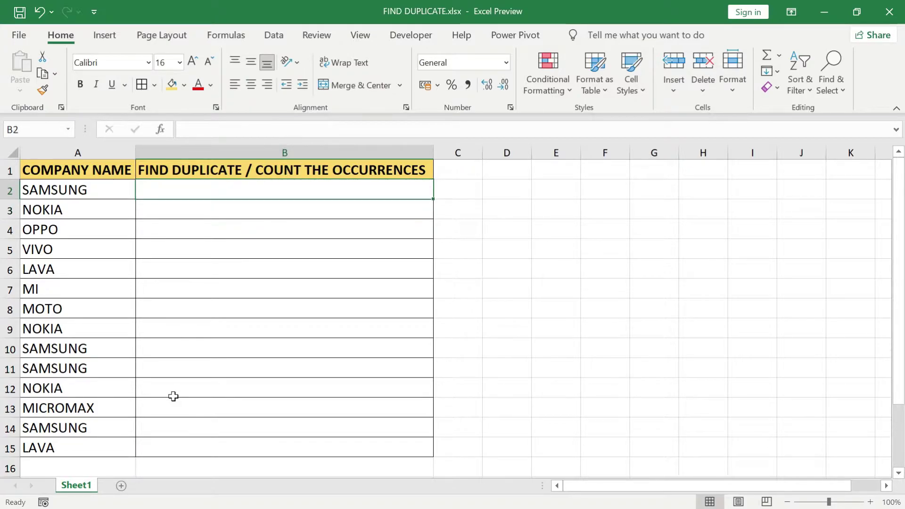
text(=COUNTIF)
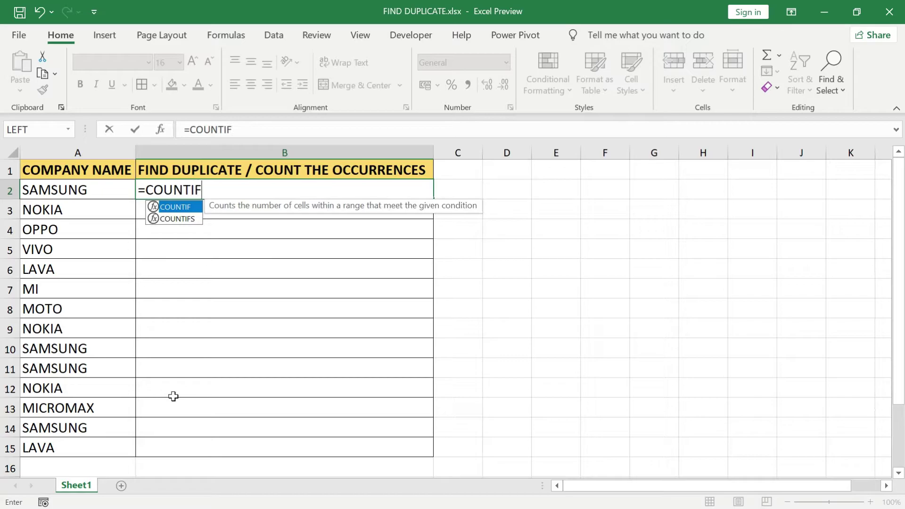
text(()
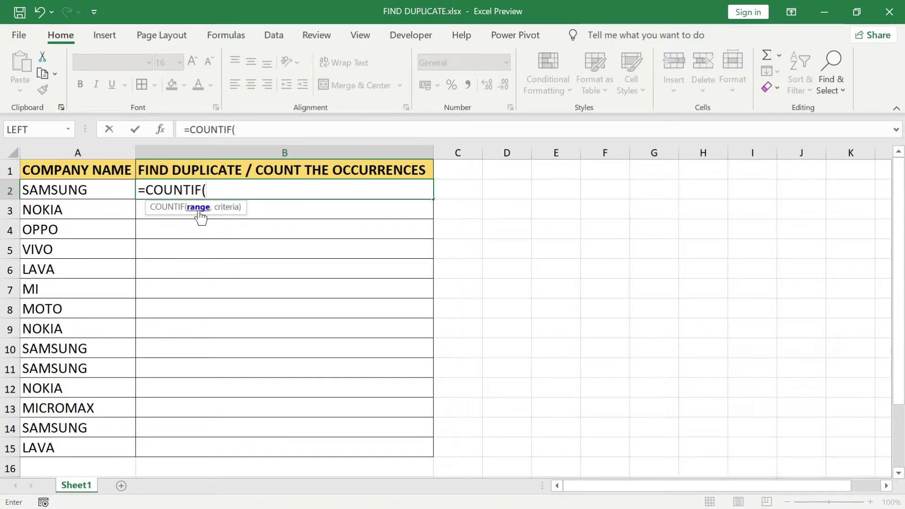
click(121, 194)
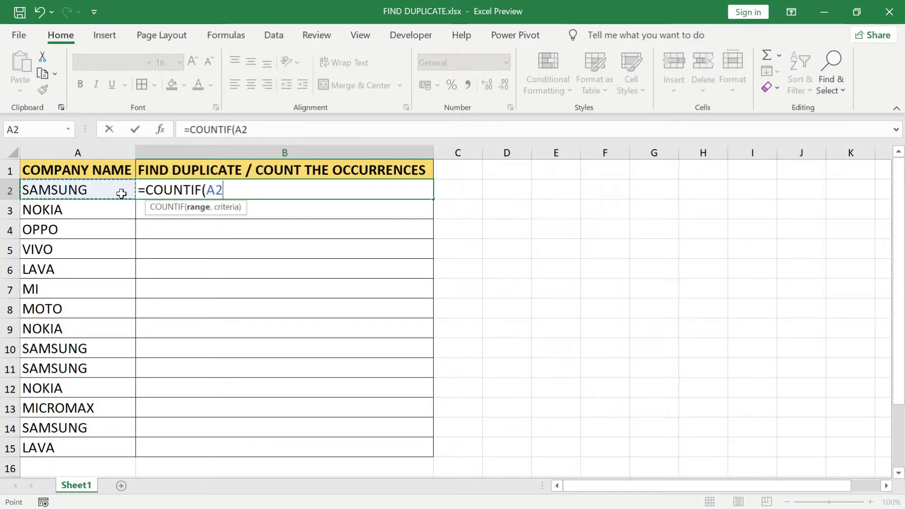
key(F8)
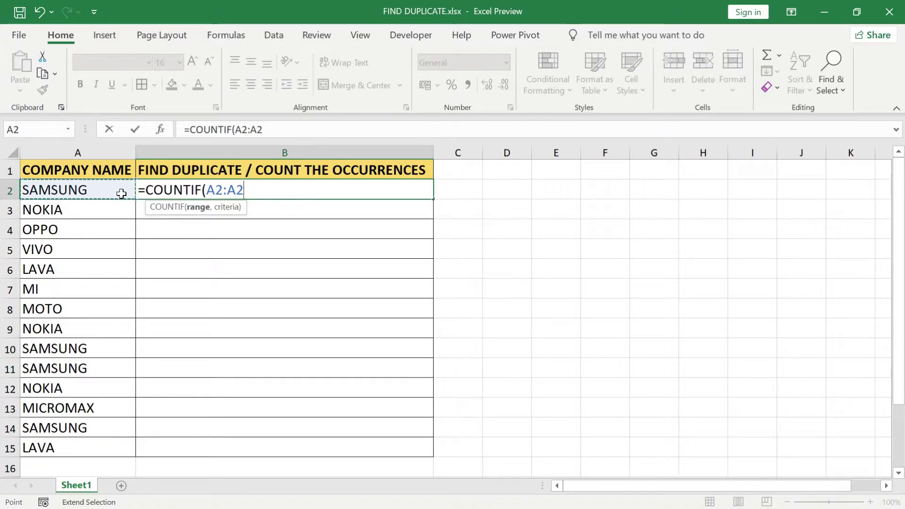
key(F2)
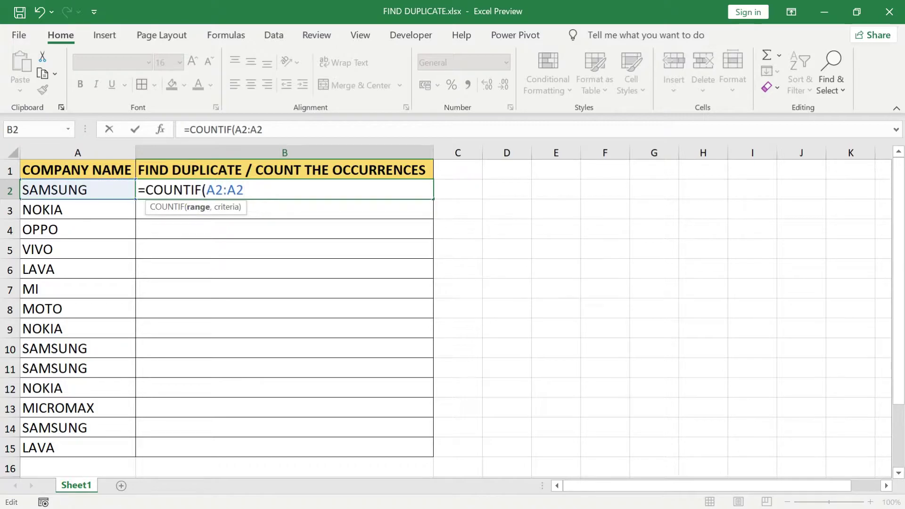
key(F4)
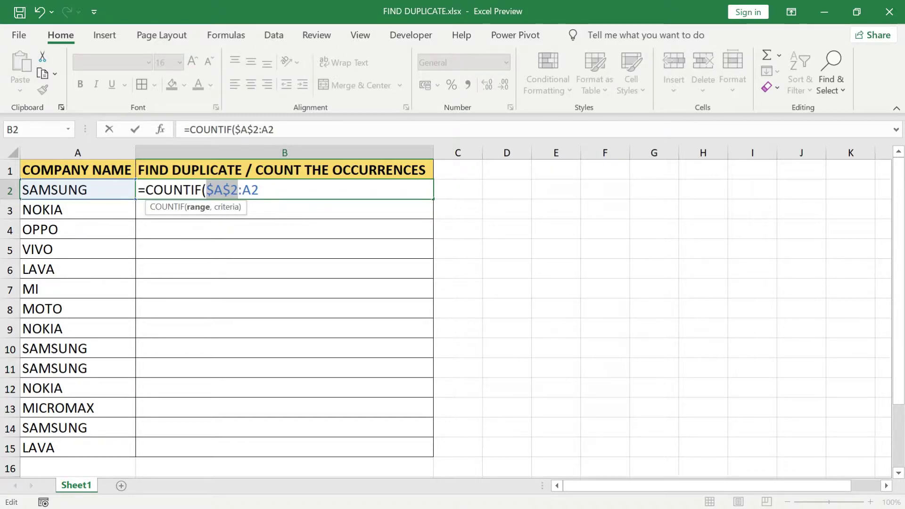
Step: Add the absolute criterion $A$2 to complete =COUNTIF($A$2:A2,$A$2), showing 1
click(268, 191)
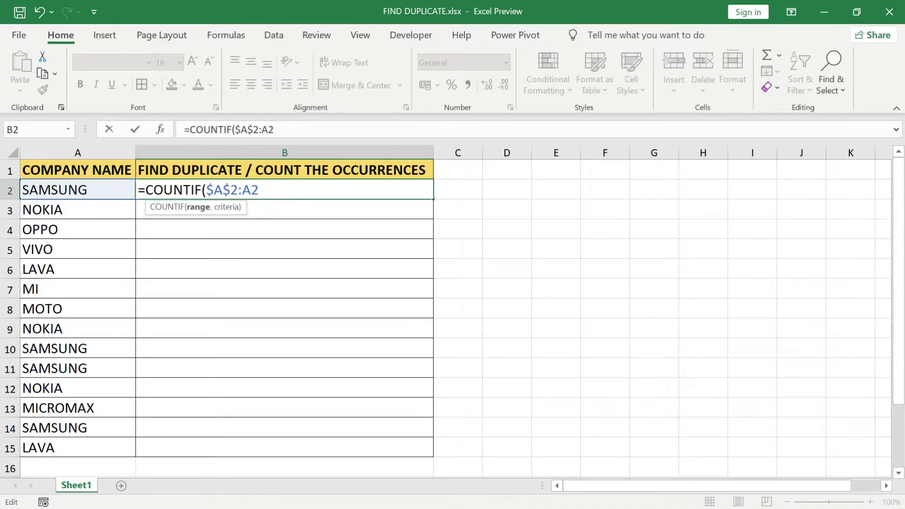
text(,)
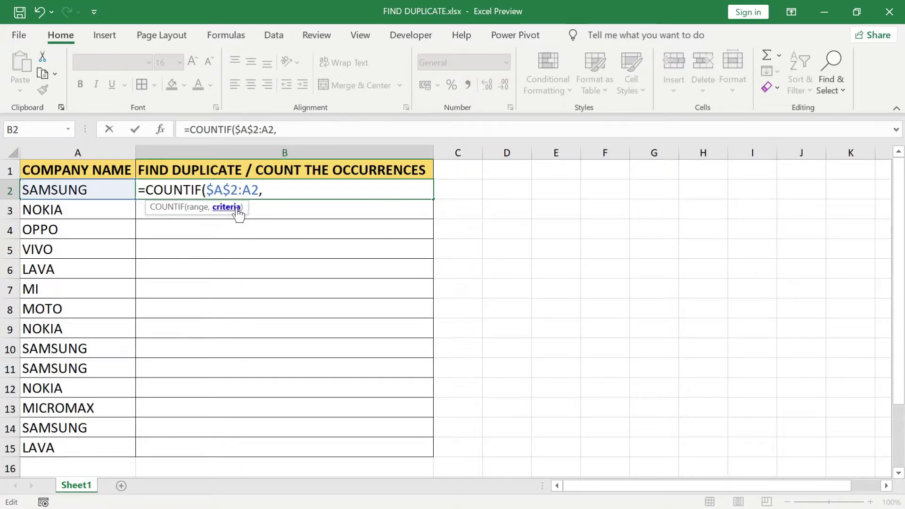
click(126, 189)
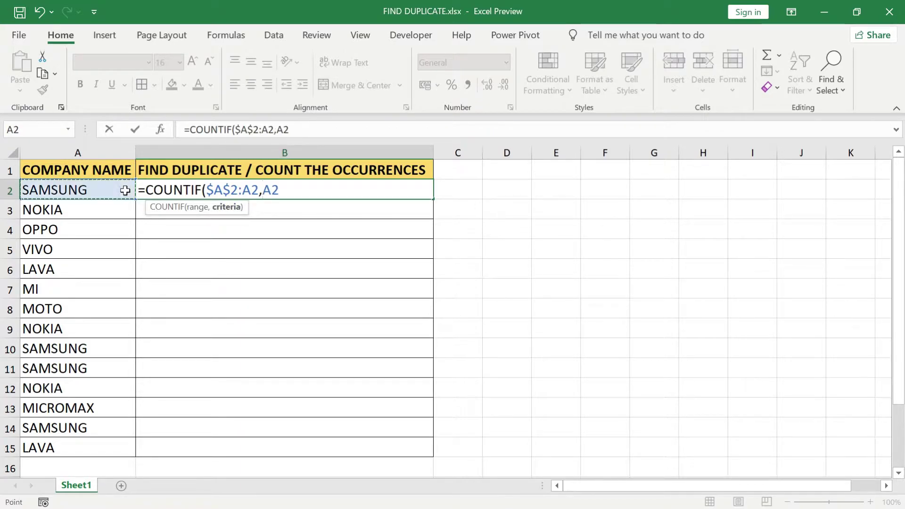
key(F4)
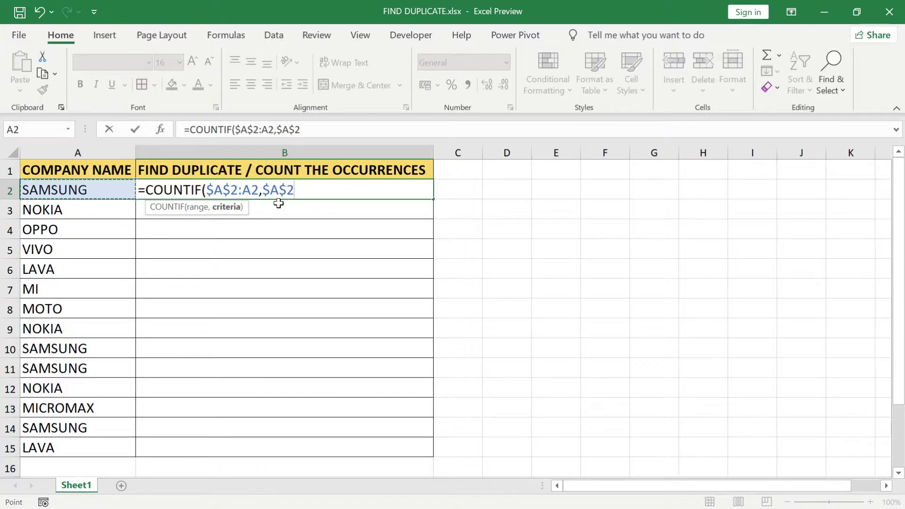
text())
key(Return)
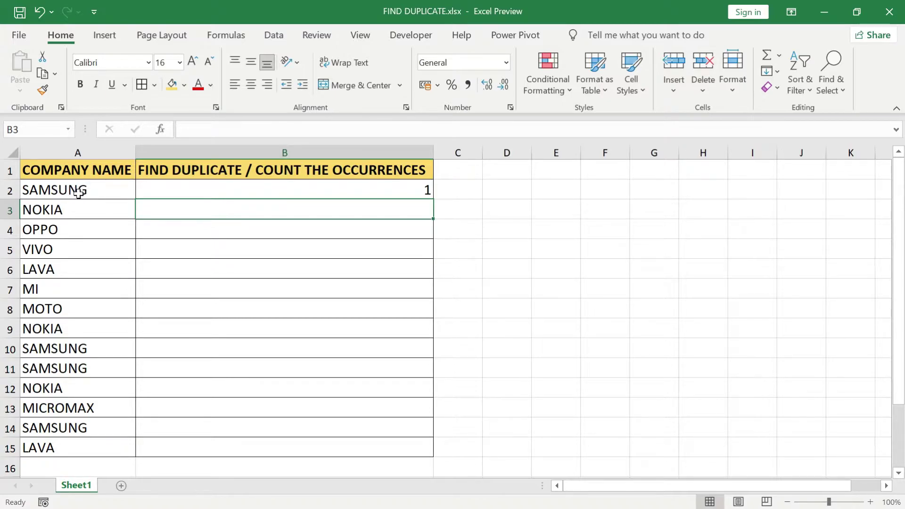
click(386, 189)
Step: Fill the running count into B3 and inspect its =COUNTIF($A$2:A3,$A$2) arguments in the cell
key(shift+Down)
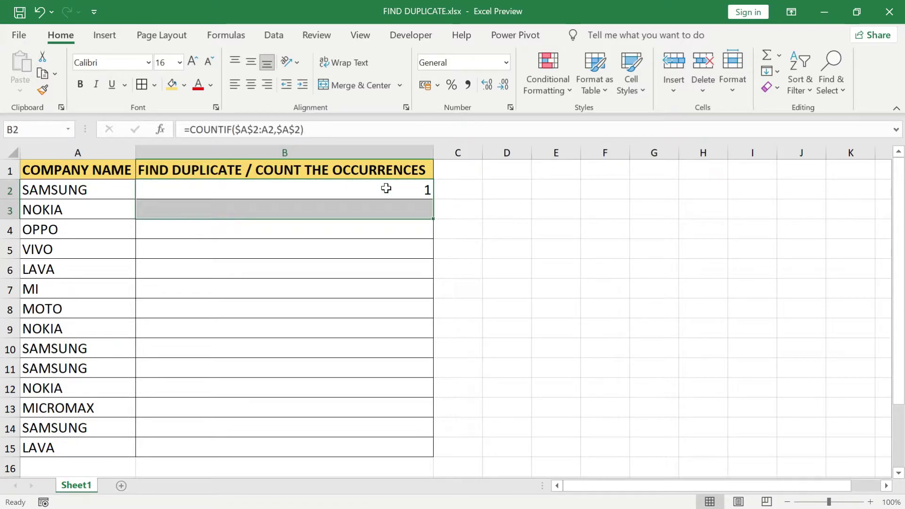
key(ctrl+d)
click(379, 209)
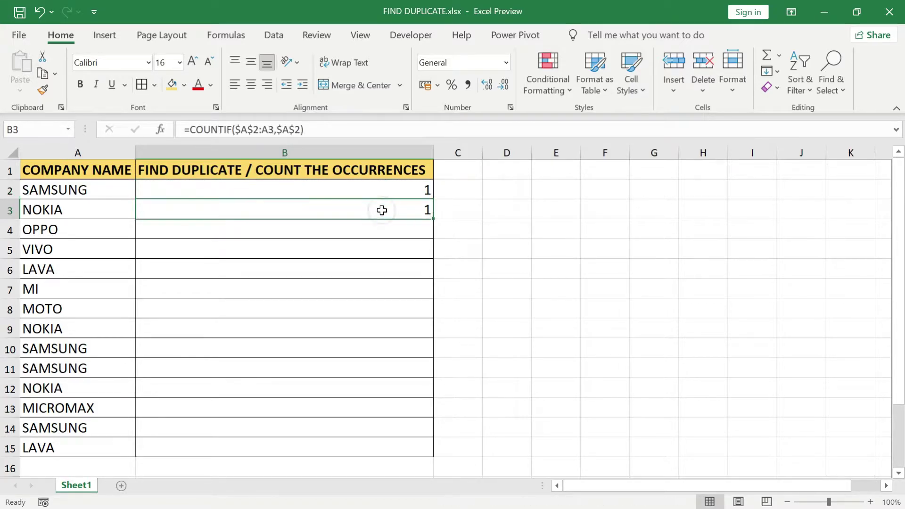
key(F2)
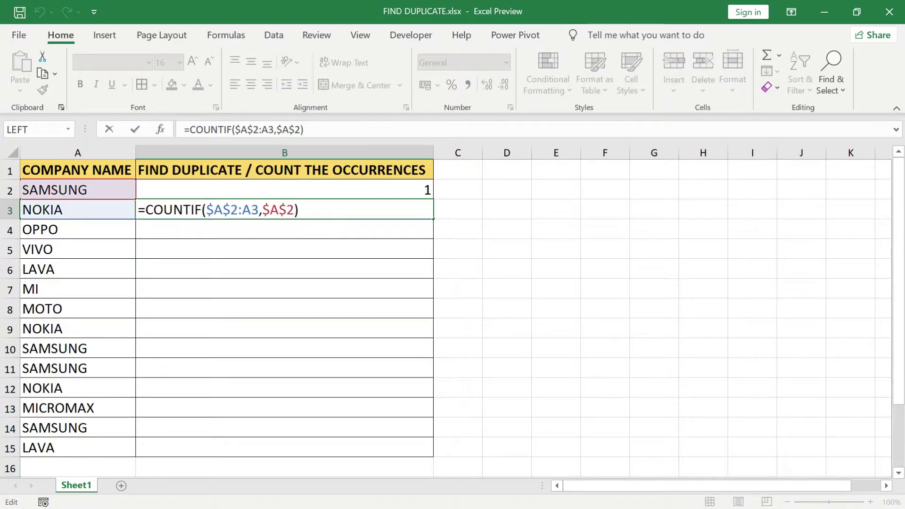
key(Left)
key(Left)
key(Left)
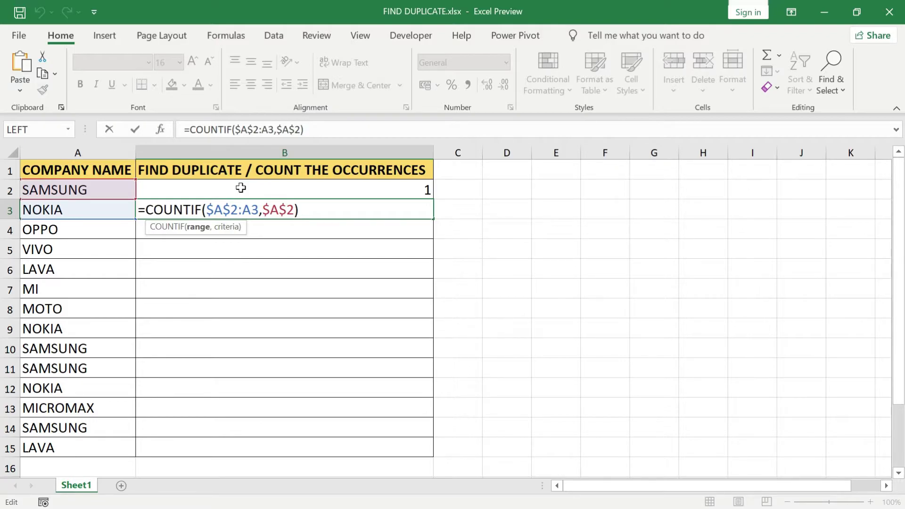
Step: Fill the running COUNTIF down B3:B15 and inspect B10's =COUNTIF($A$2:A10,$A$2)
key(ctrl+Return)
key(shift+Down)
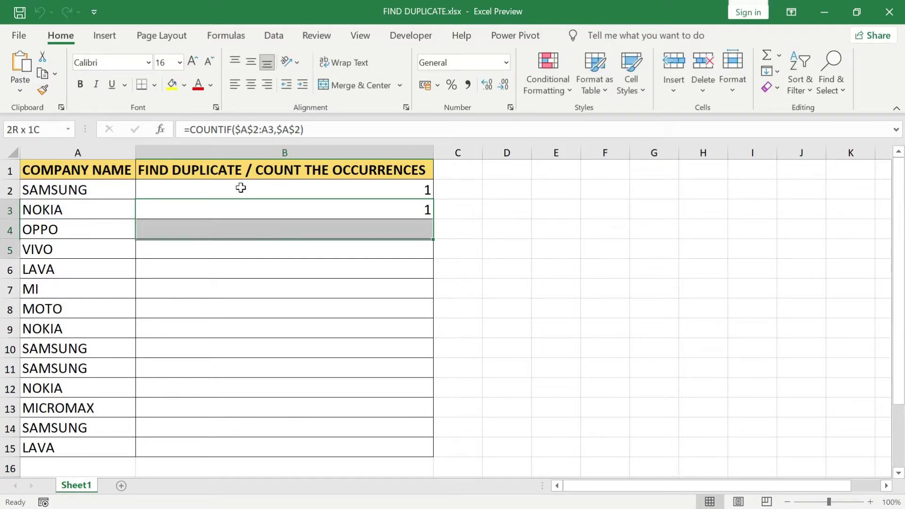
key(shift+Down)
key(shift+Down)
key(shift+Down)
key(shift+Up)
key(ctrl+d)
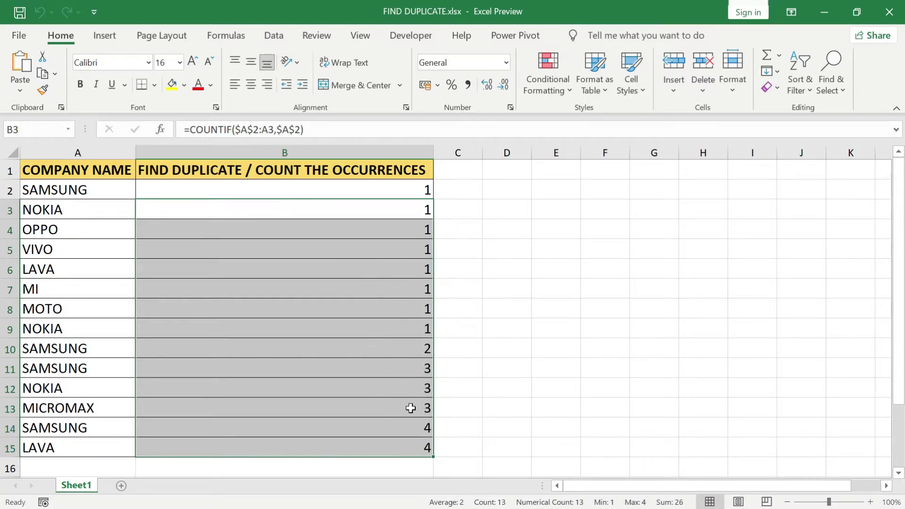
double_click(427, 349)
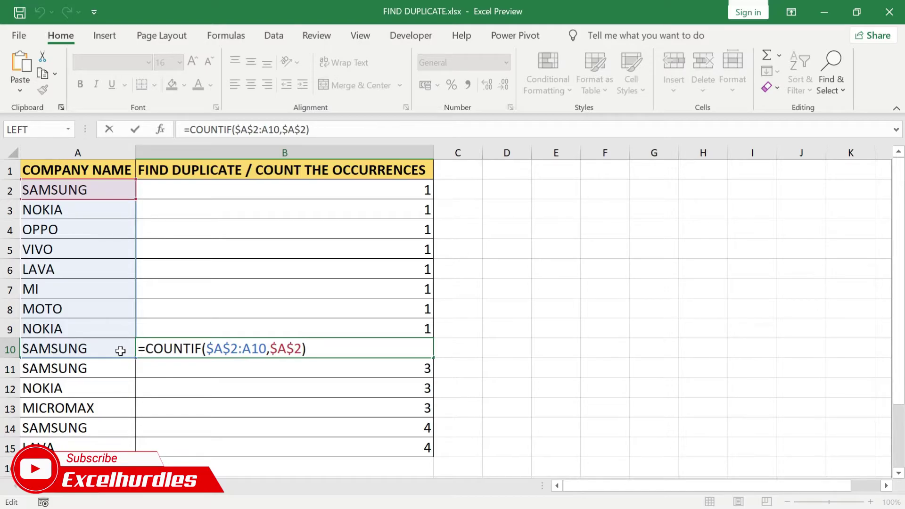
key(Return)
key(F2)
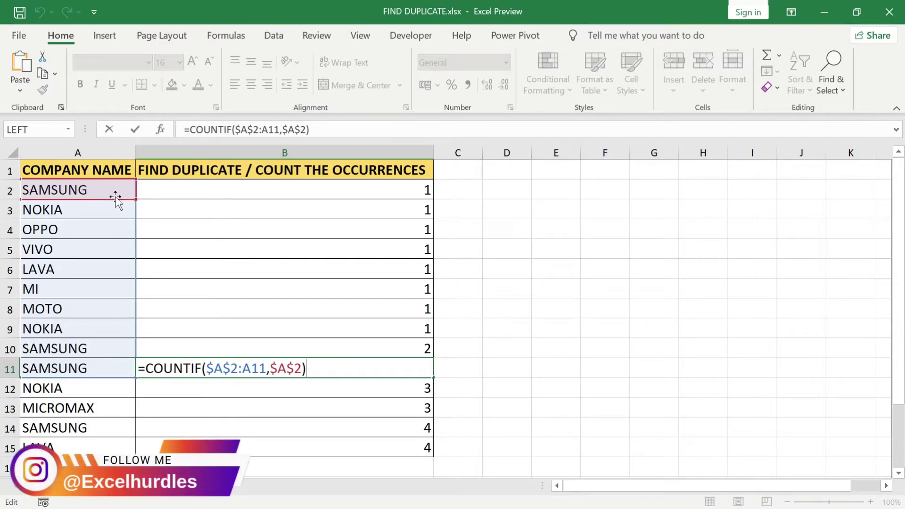
key(ctrl+Return)
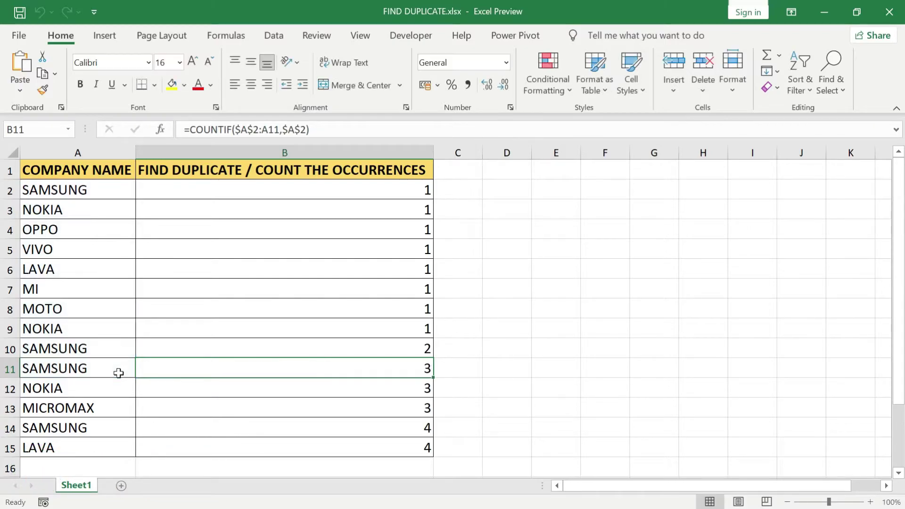
key(Down)
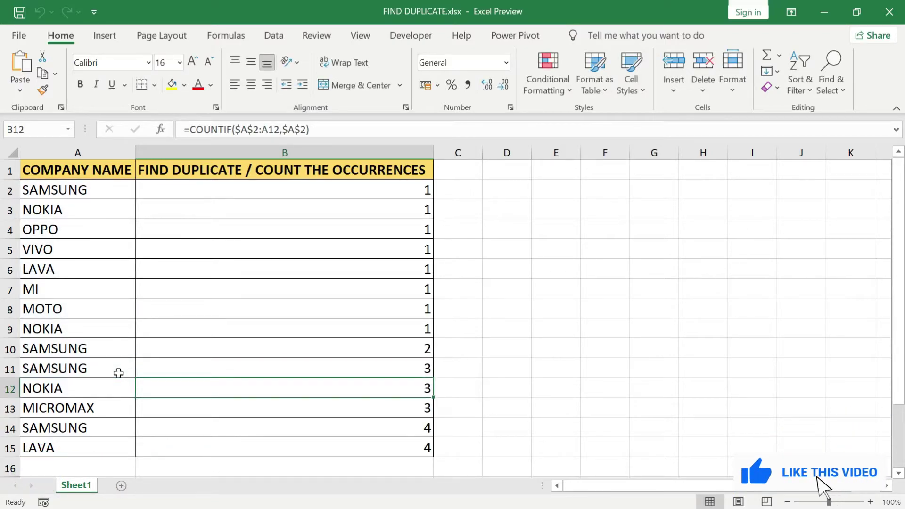
key(F2)
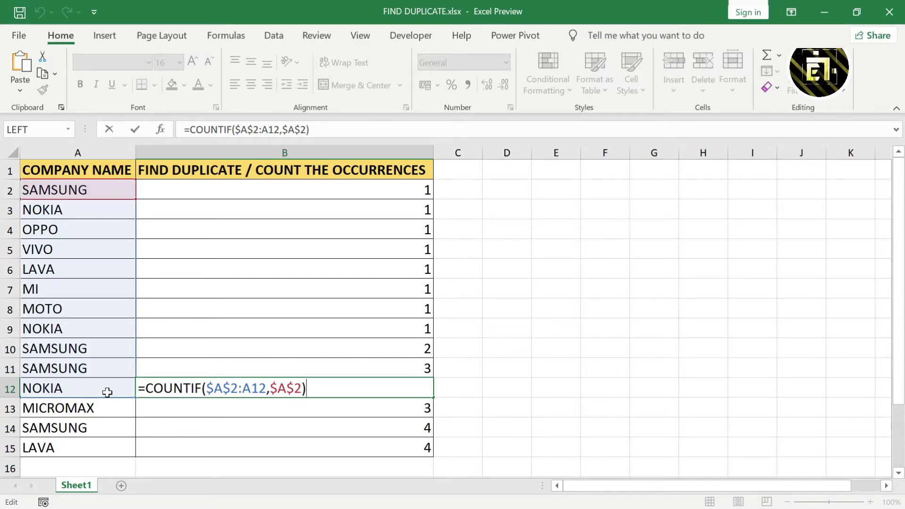
key(ctrl+Return)
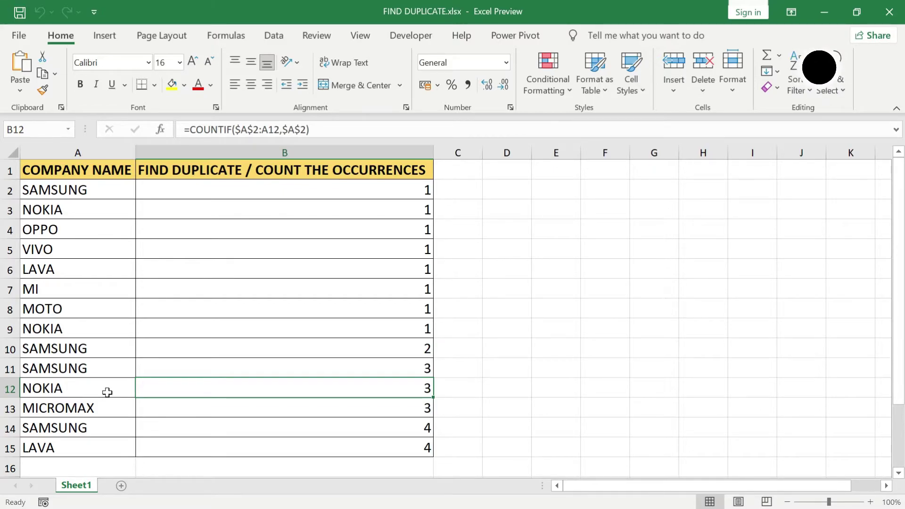
key(ctrl+Up)
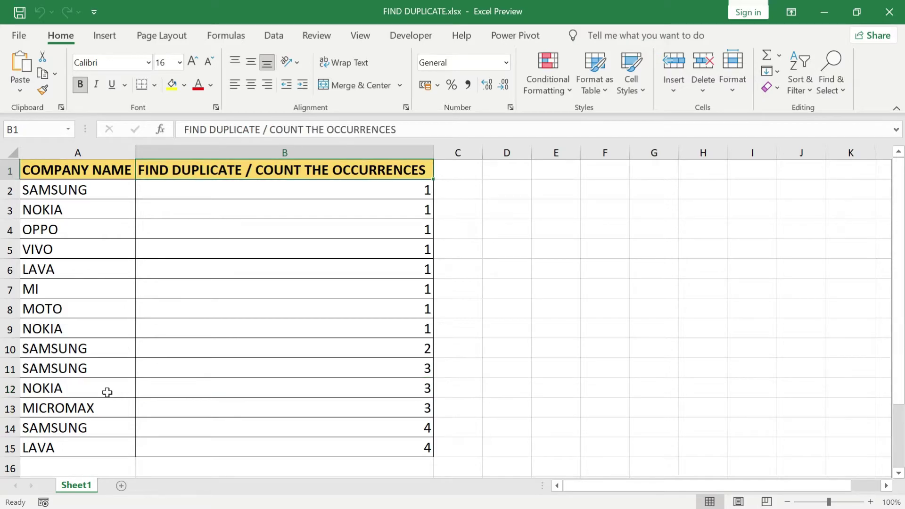
key(Down)
key(F2)
Step: Rewrite B2 as =IF(A2="SAMSUNG",COUNTIF($A$2:A2,$A$2),"") so non-SAMSUNG rows stay blank
key(Left)
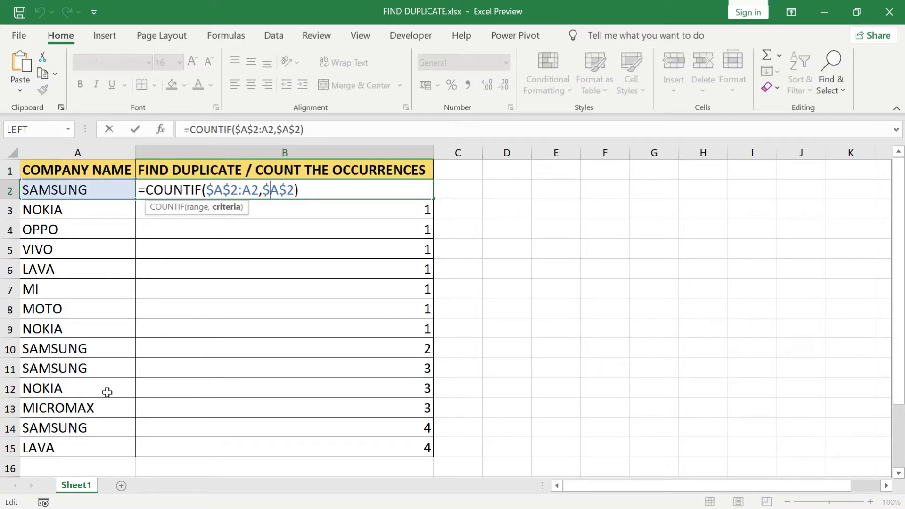
key(Home)
key(Right)
text(IF()
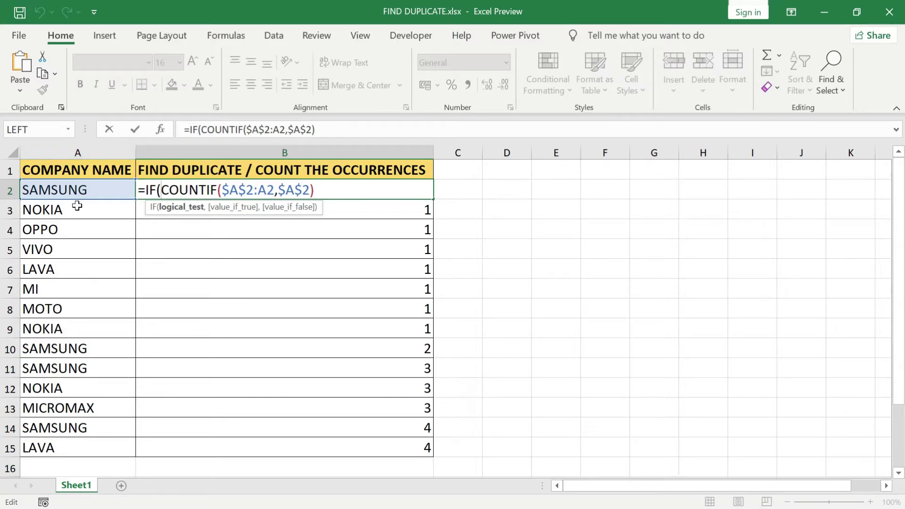
click(81, 191)
text(=)
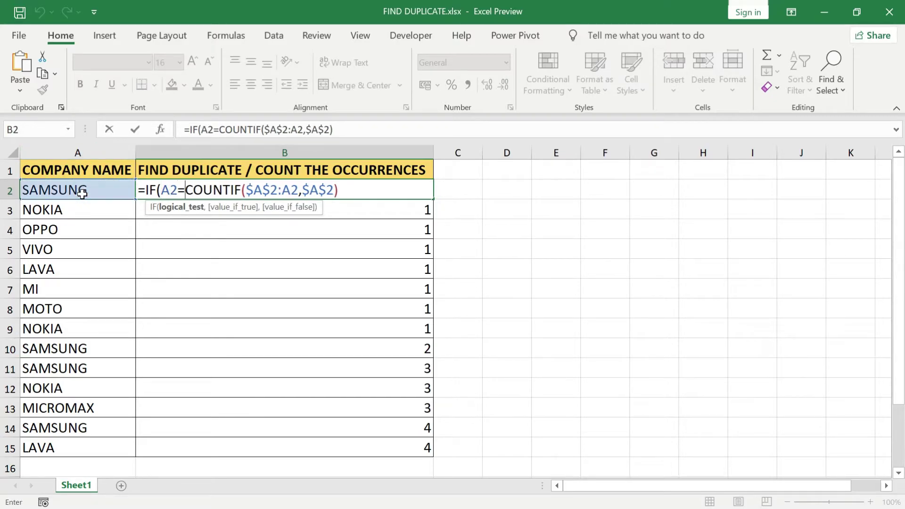
text("SAMS)
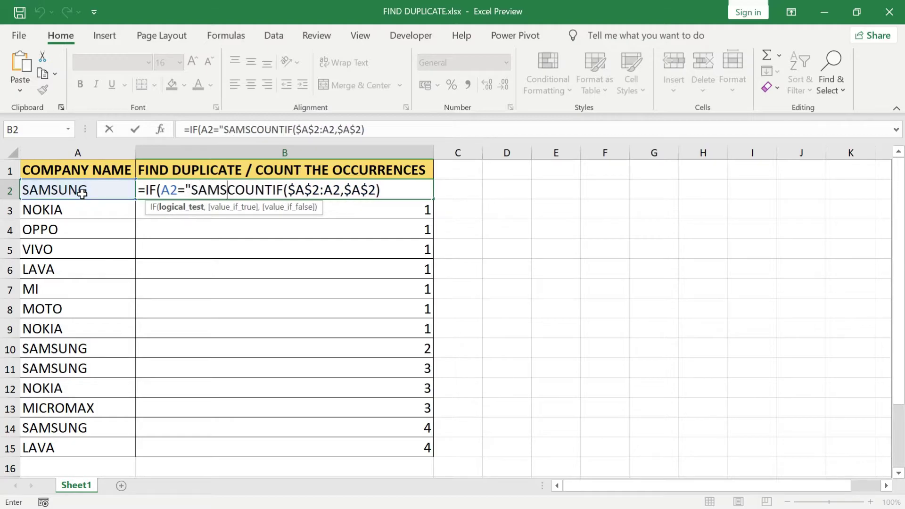
text(UNG")
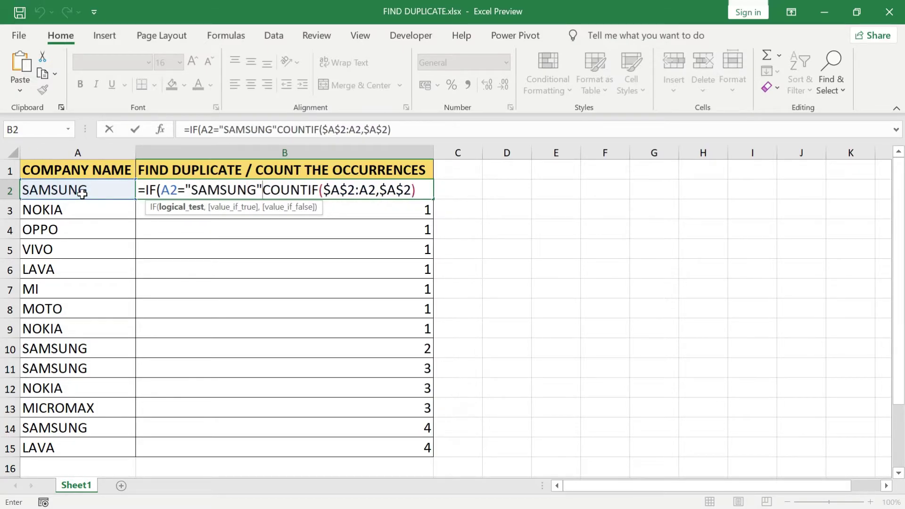
text(,)
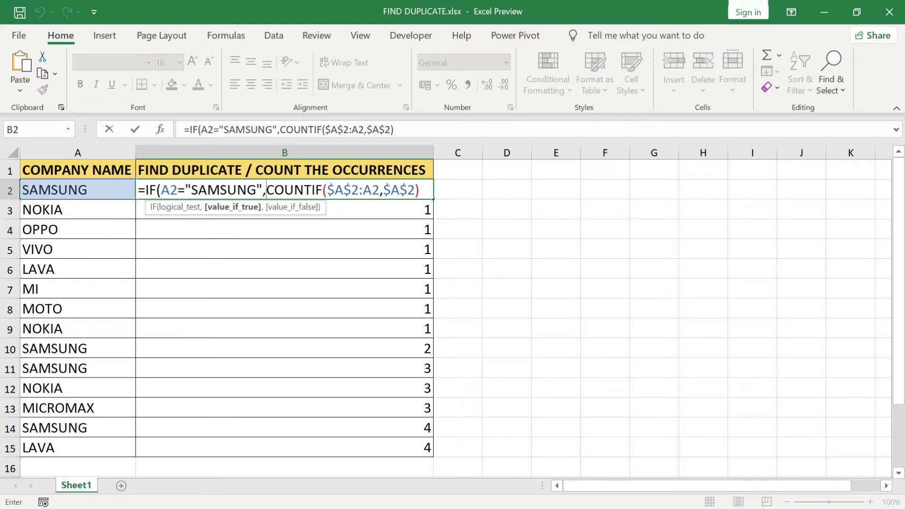
click(422, 190)
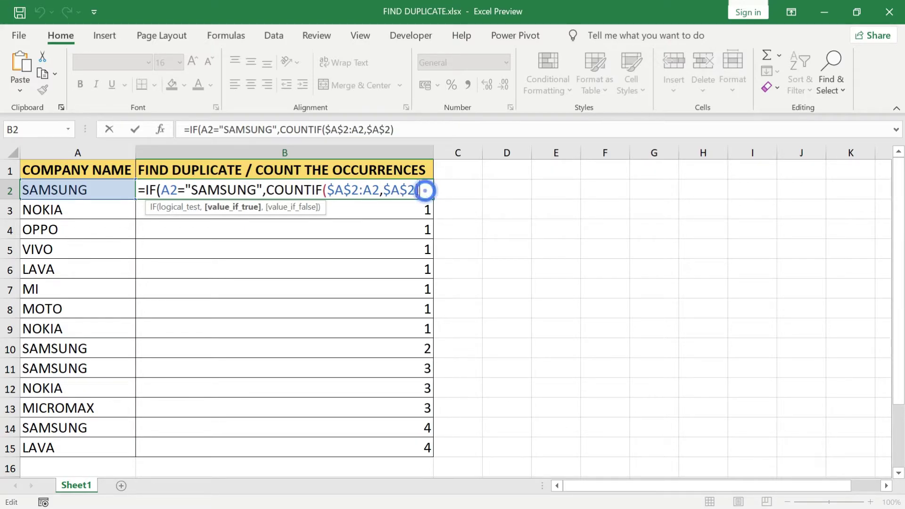
text(,)
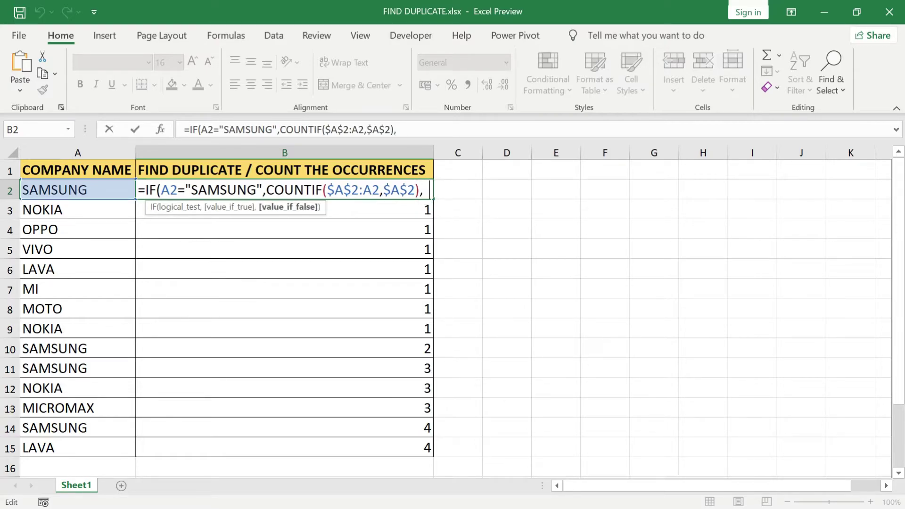
text("")
text())
Step: Fill B2's IF formula down to B15 and check B14, giving 1–4 only on SAMSUNG rows
key(Return)
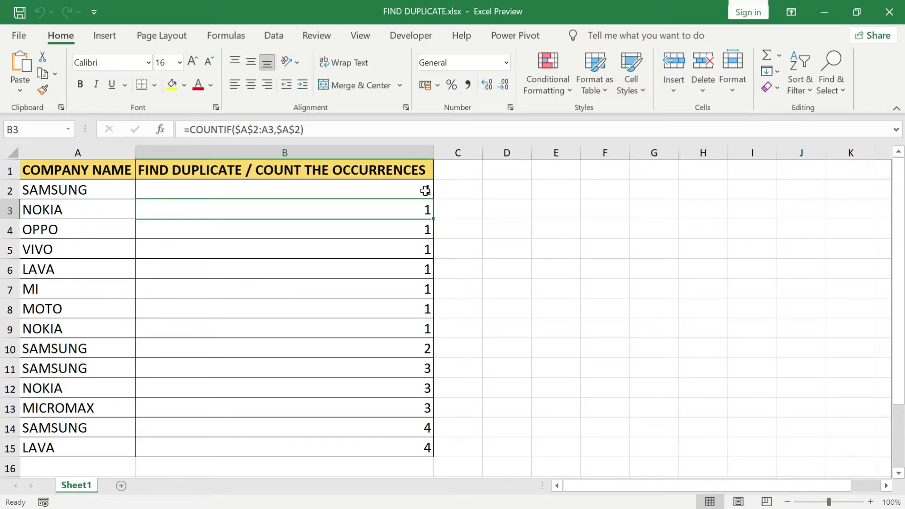
click(425, 190)
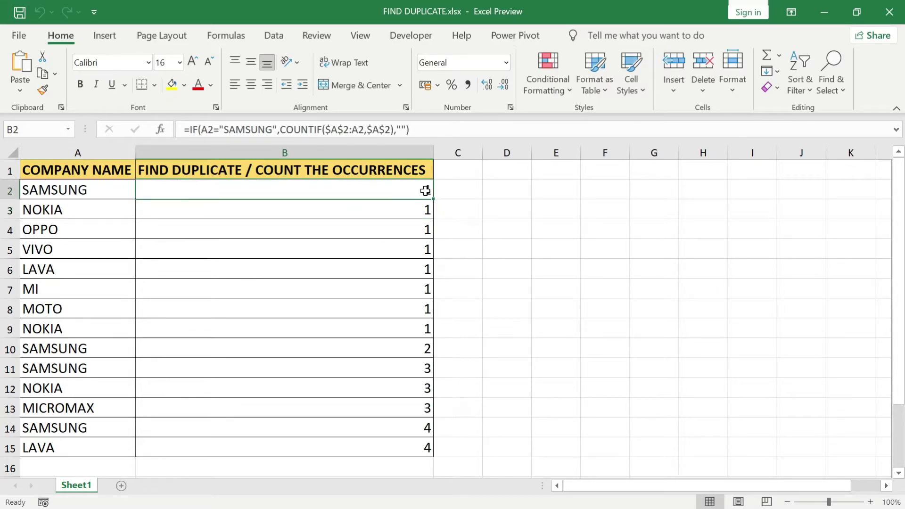
key(ctrl+shift+Down)
key(ctrl+d)
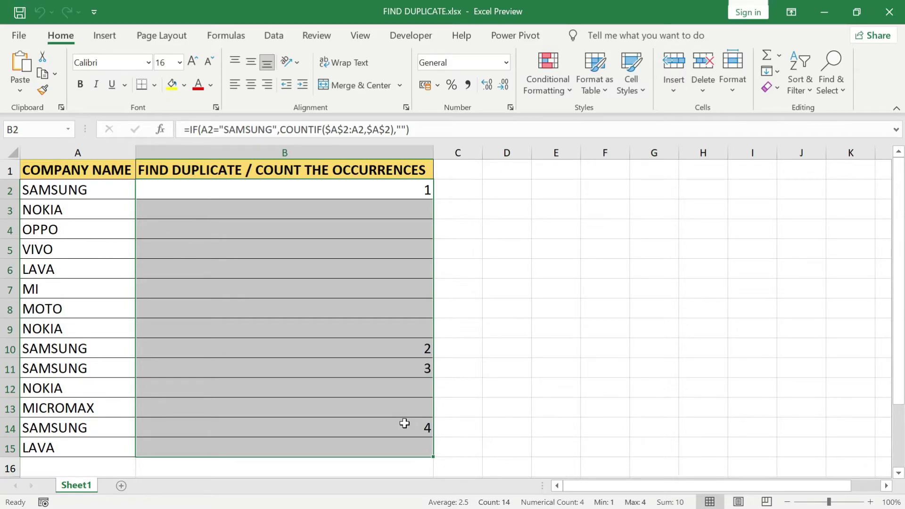
click(405, 423)
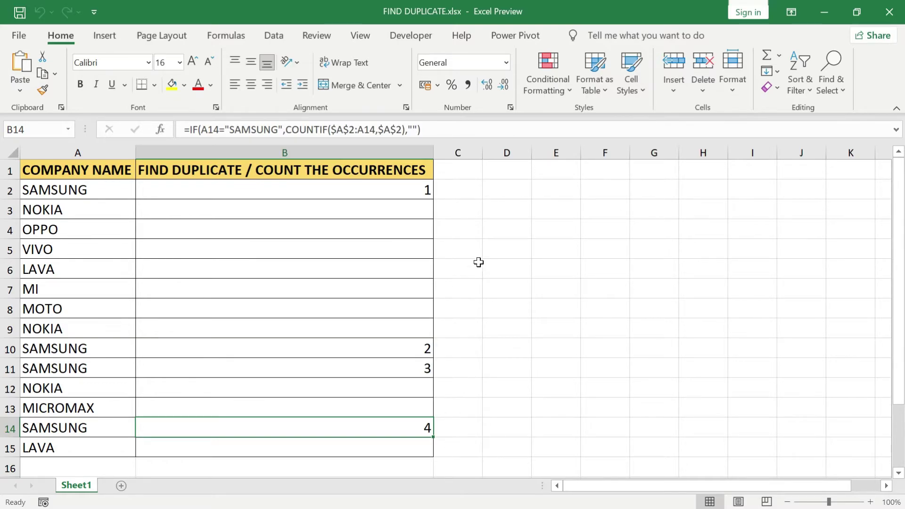
Step: Enter =COUNTIF($A$2:A2,A2) in C2 as each company's running occurrence count
click(463, 191)
text(=COU)
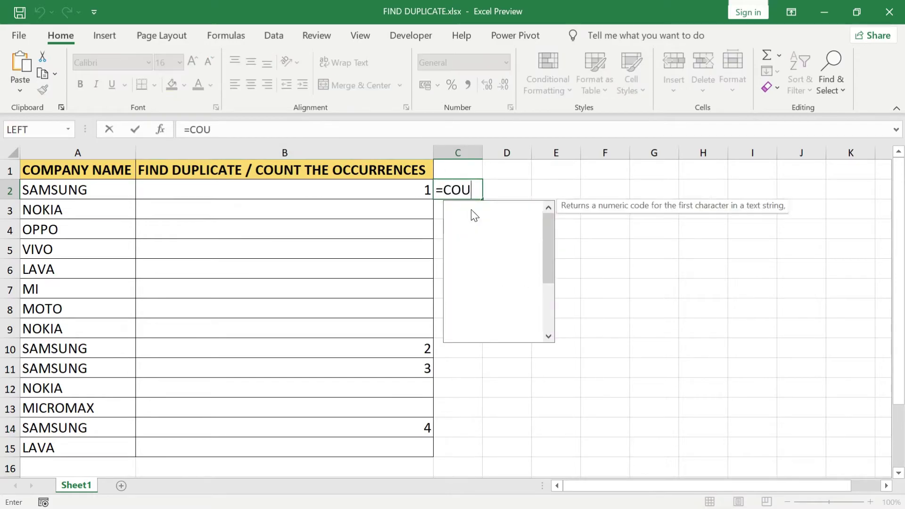
text(NTIF()
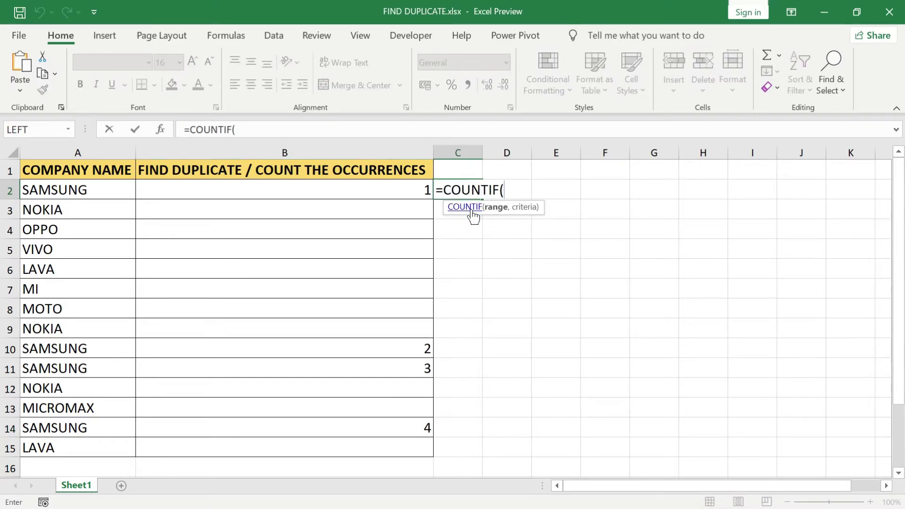
click(112, 187)
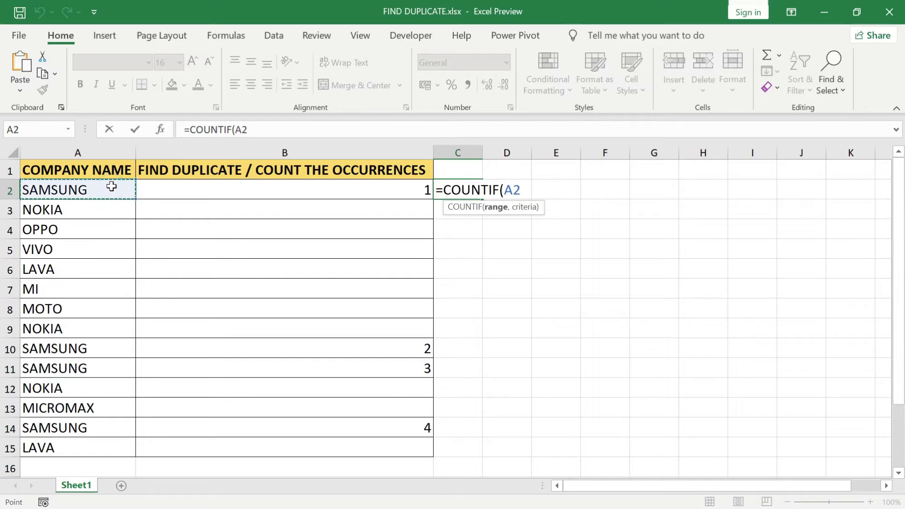
key(F8)
double_click(513, 190)
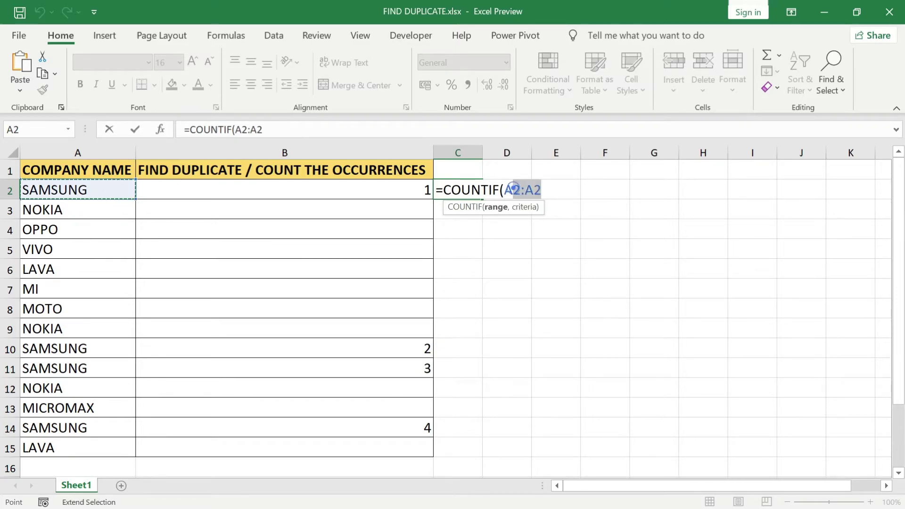
key(F4)
click(568, 189)
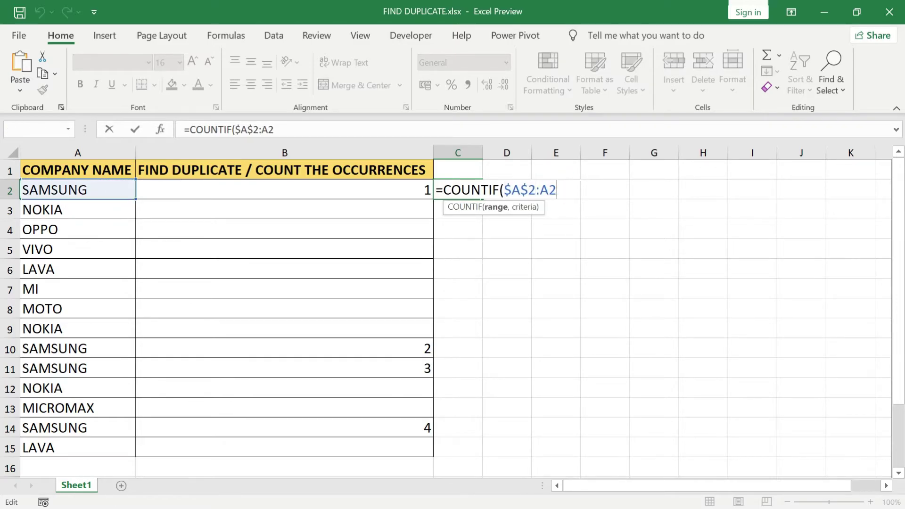
text(,)
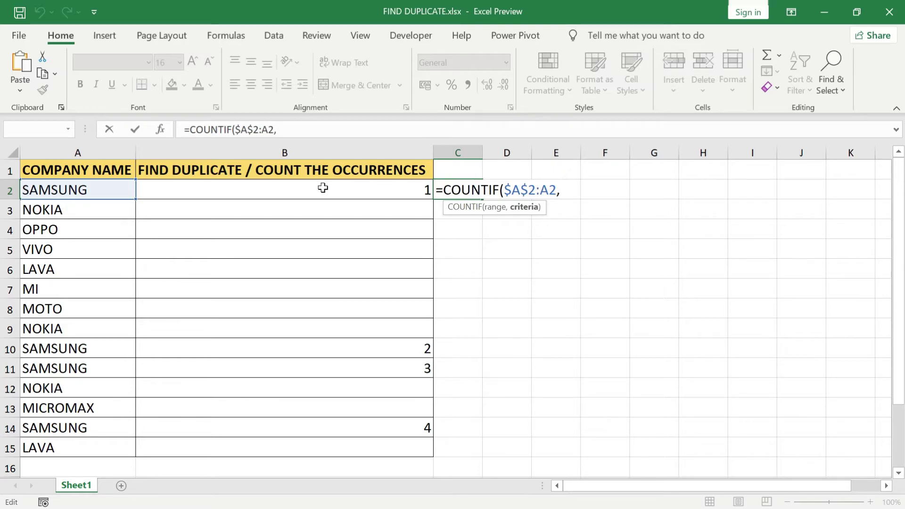
click(123, 188)
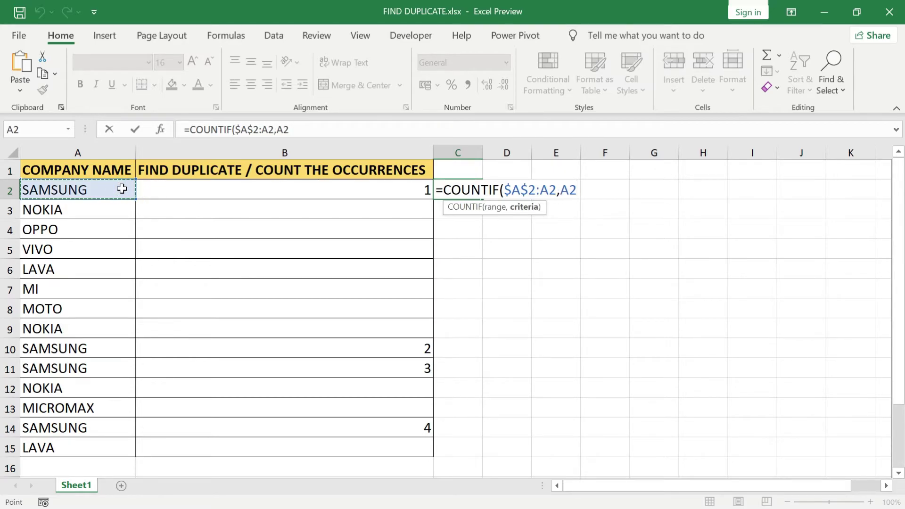
text())
key(Return)
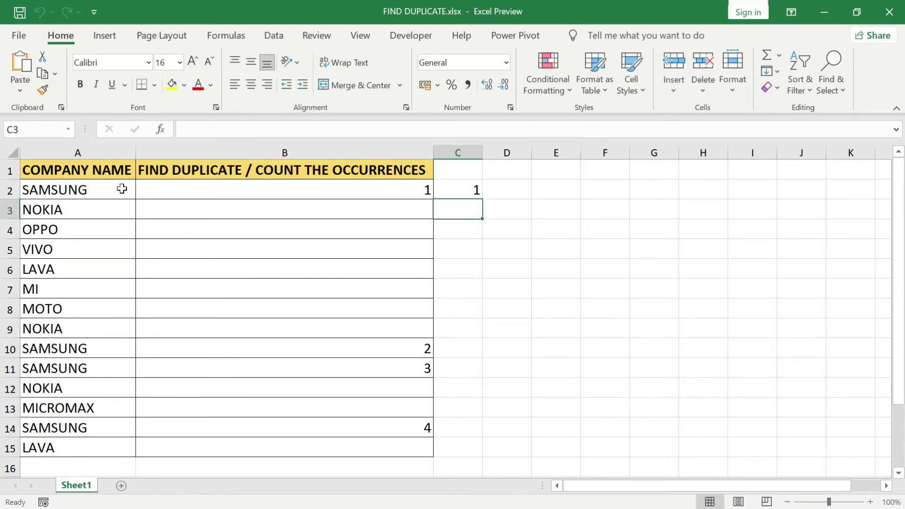
Step: Fill the C2 running-count formula down through C15
key(Up)
key(Left)
key(ctrl+Down)
key(Right)
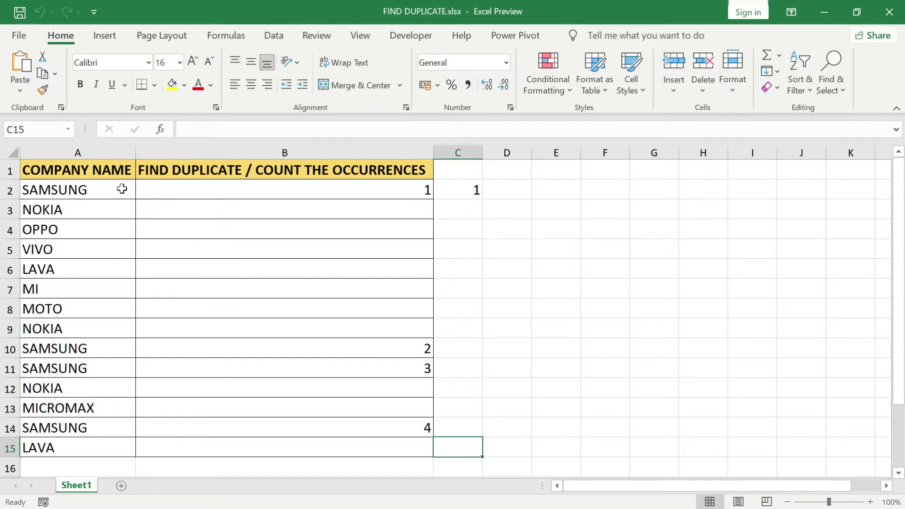
key(ctrl+shift+Up)
key(ctrl+d)
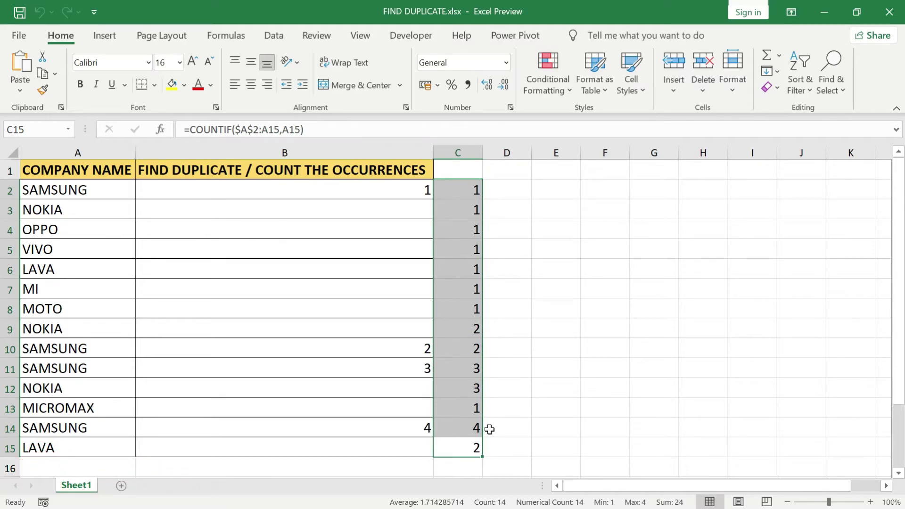
double_click(471, 210)
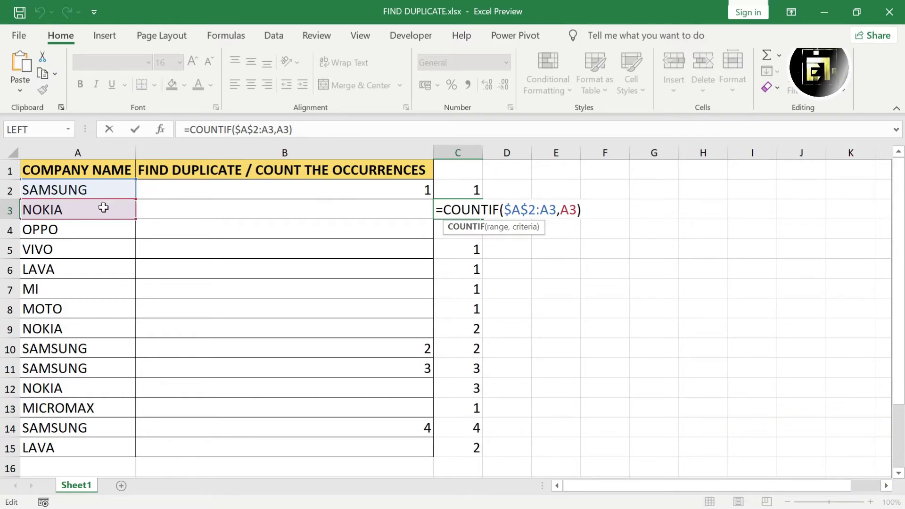
key(ctrl+Return)
key(Down)
key(F2)
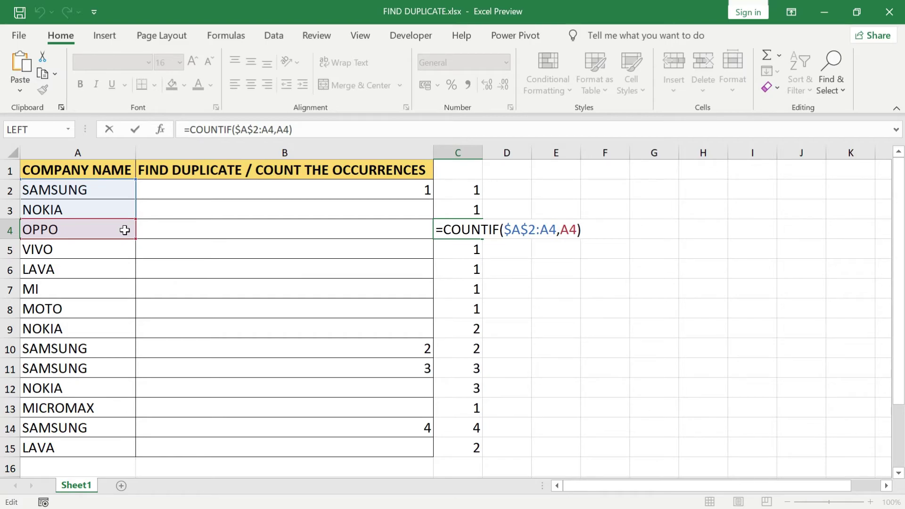
key(ctrl+Return)
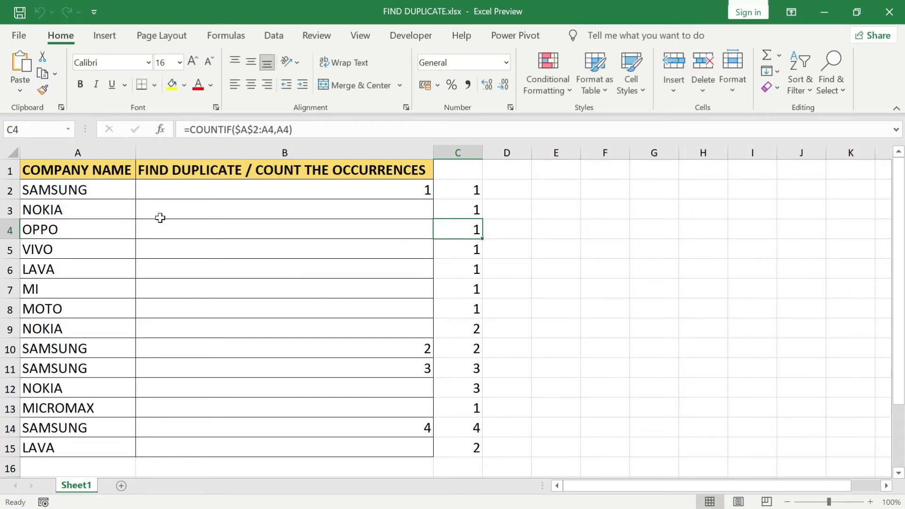
double_click(208, 189)
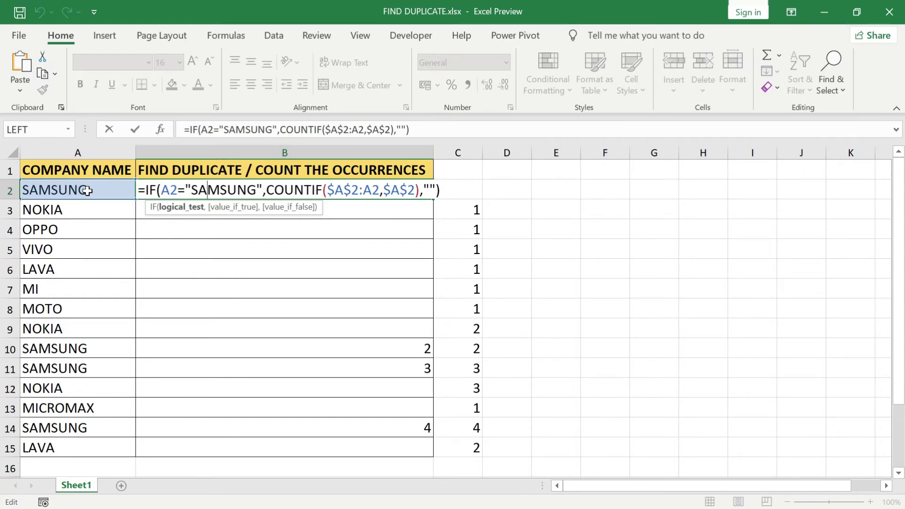
key(ctrl+Return)
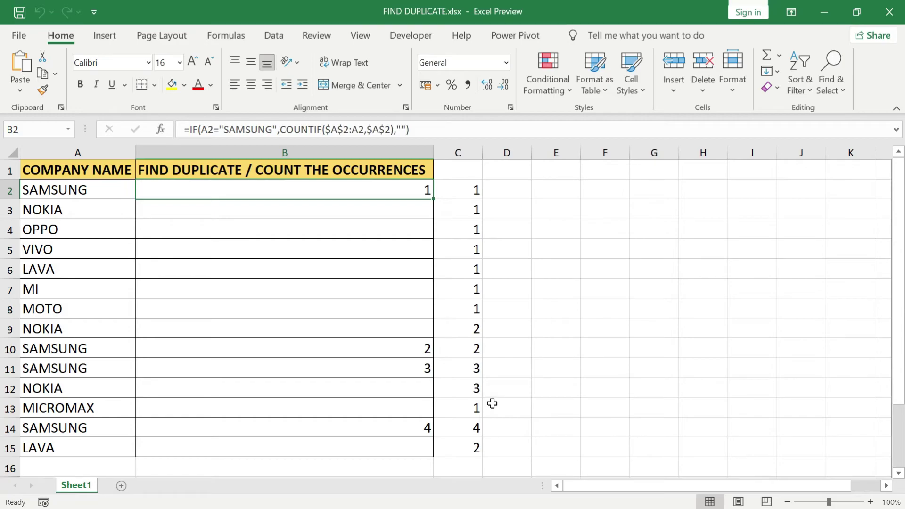
click(464, 329)
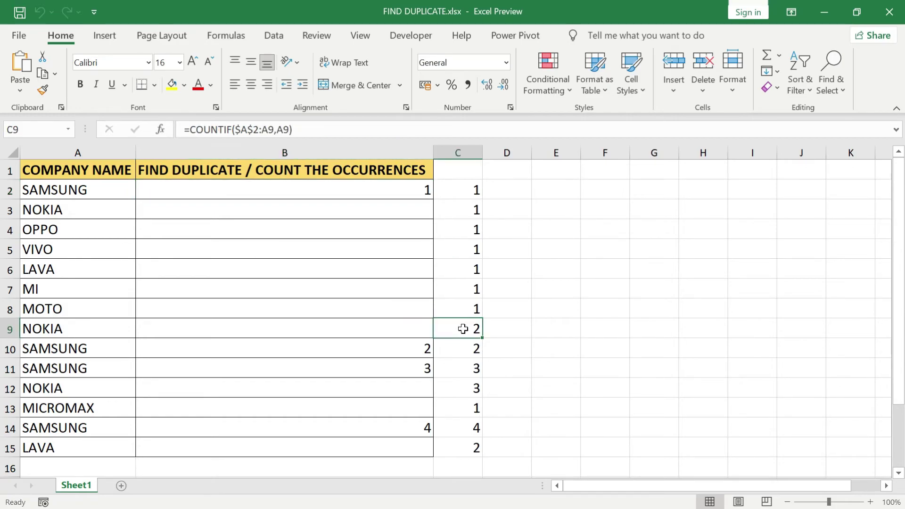
double_click(464, 329)
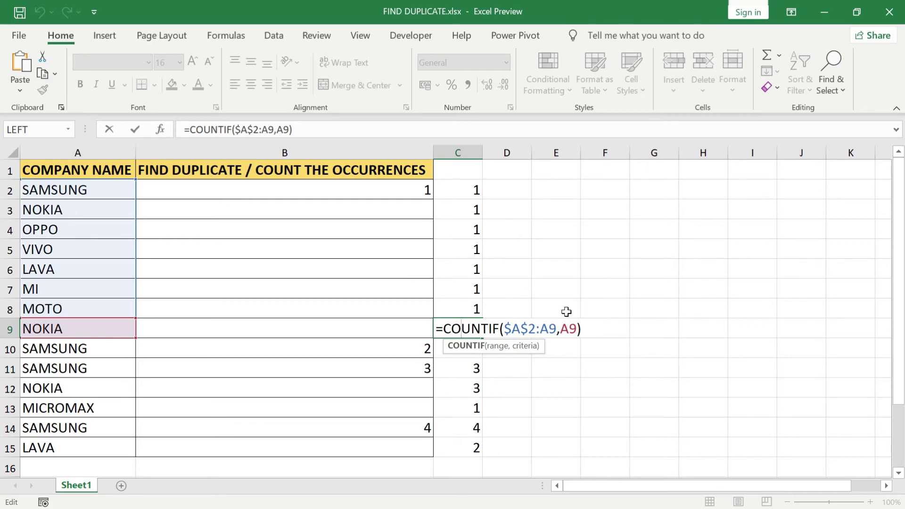
key(ctrl+Return)
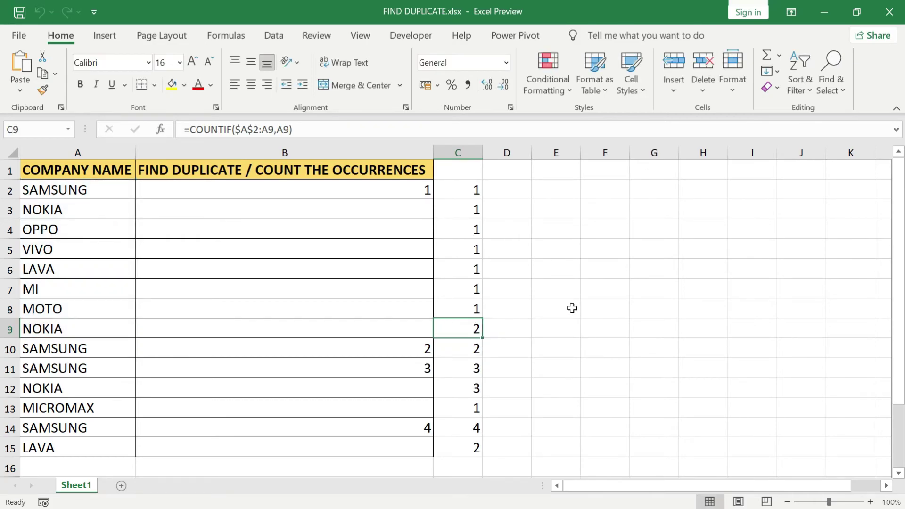
key(Down)
key(F2)
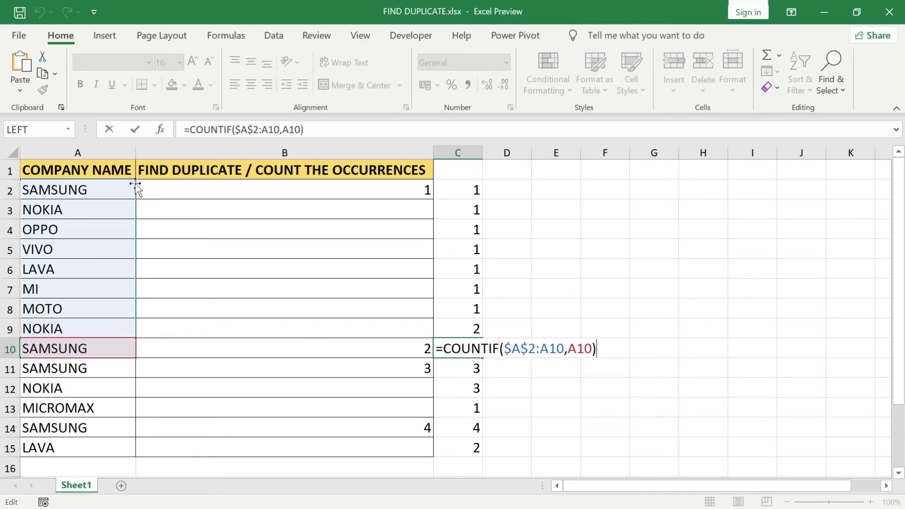
key(Escape)
key(Down)
key(F2)
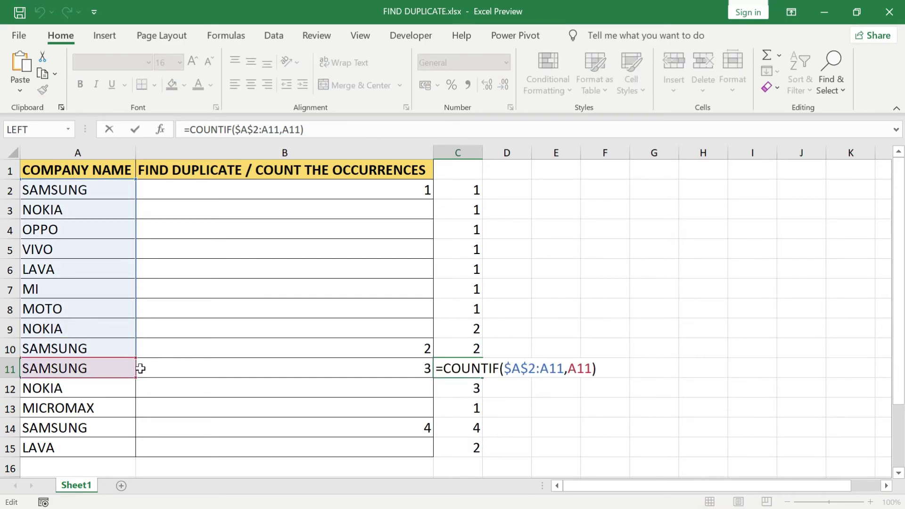
key(Escape)
key(Down)
key(F2)
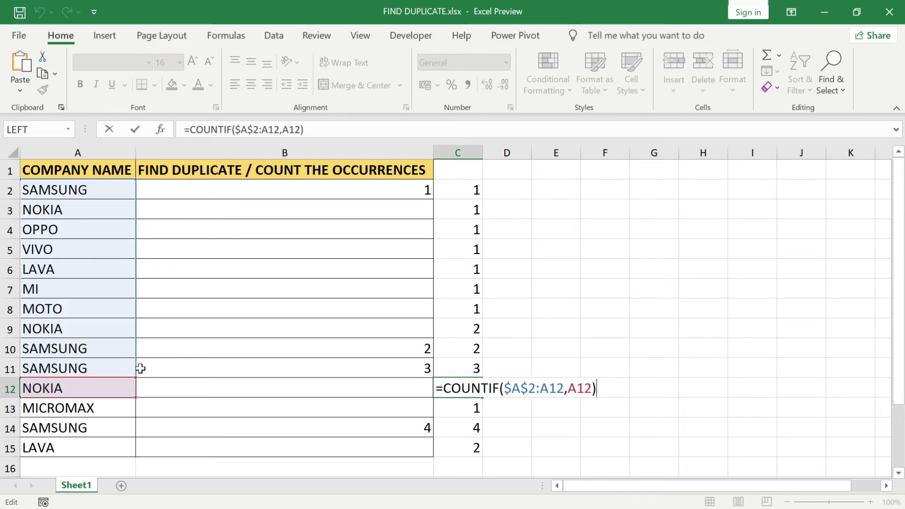
key(Escape)
key(Down)
key(F2)
key(Escape)
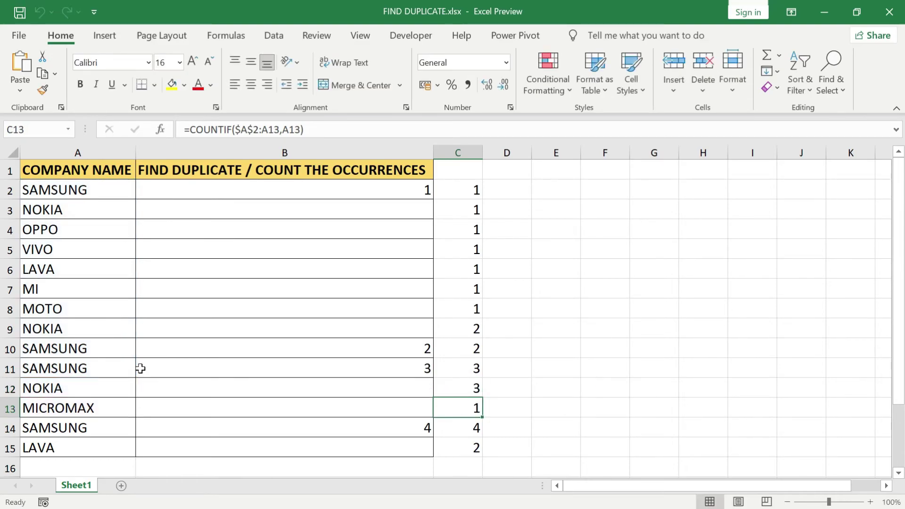
key(Down)
key(F2)
key(Escape)
key(Down)
key(F2)
key(Escape)
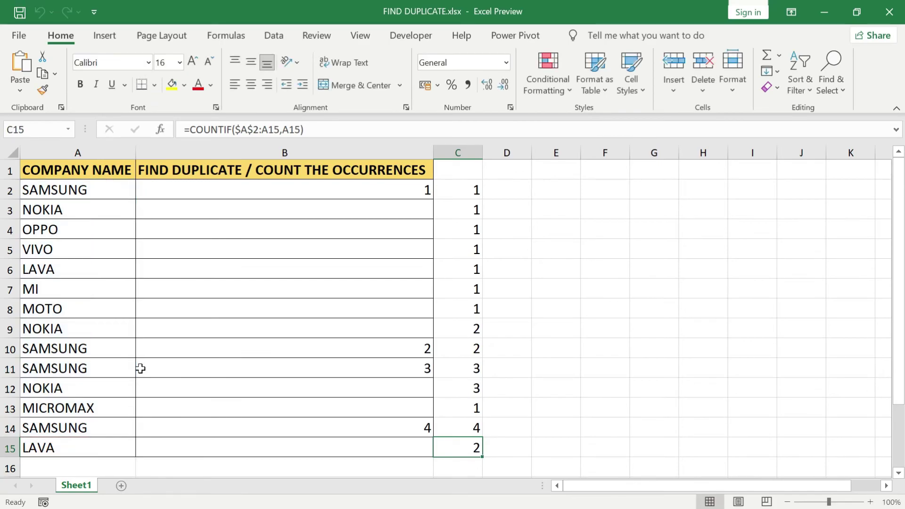